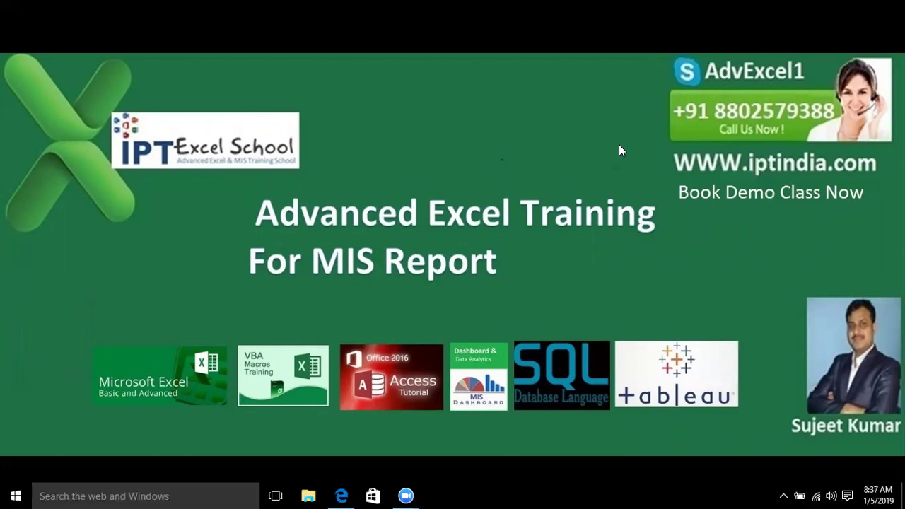
Step: Mute the computer's system sound
key("XF86AudioMute")
key("XF86AudioMute")
key("XF86AudioMute")
key("XF86AudioMute")
key("XF86AudioMute")
Step: Launch Microsoft Excel from the Start search
key("super")
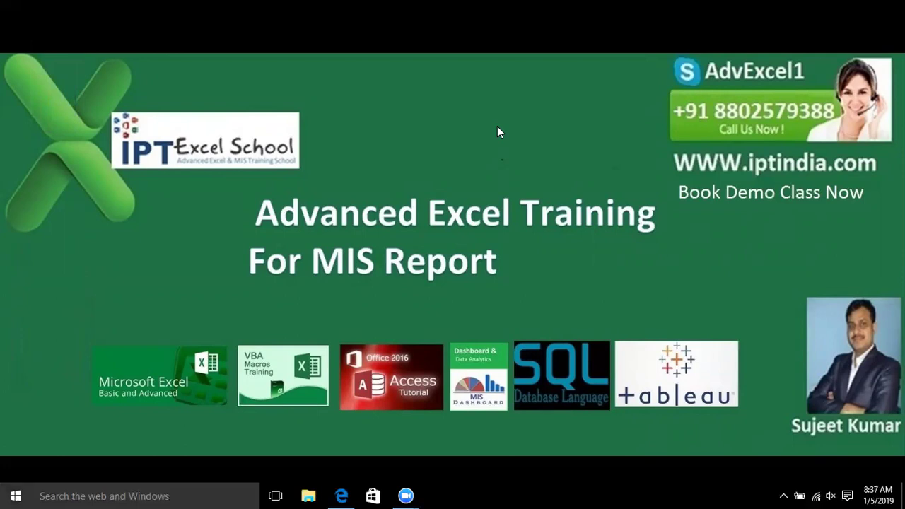
type("exce")
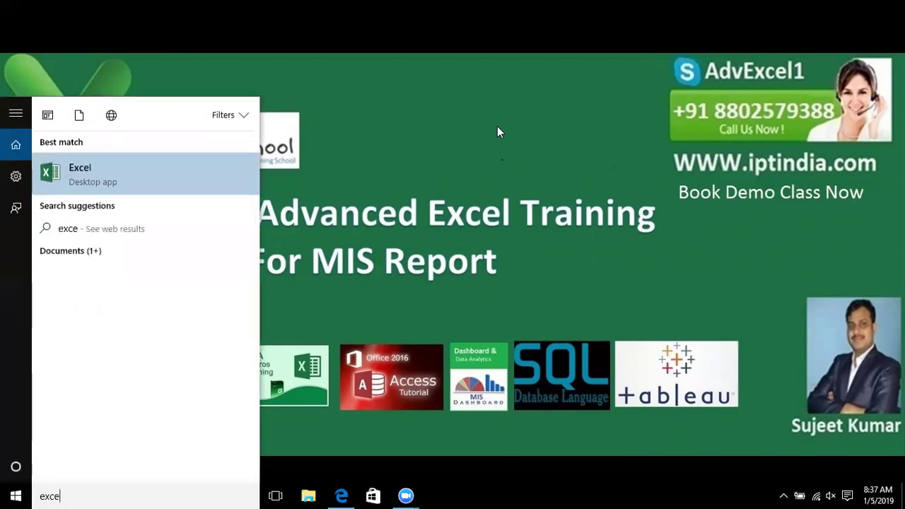
left_click(123, 191)
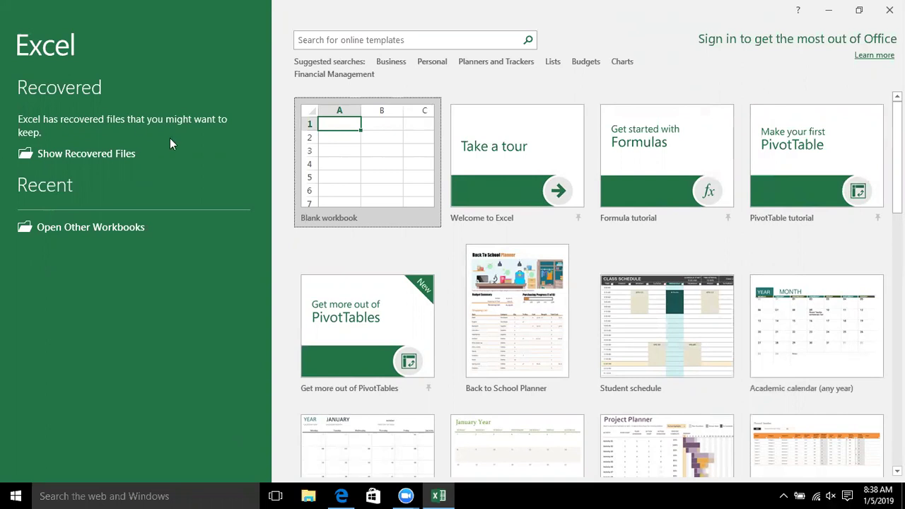
Step: Create a blank workbook and discard the recovered files in Document Recovery
left_click(401, 156)
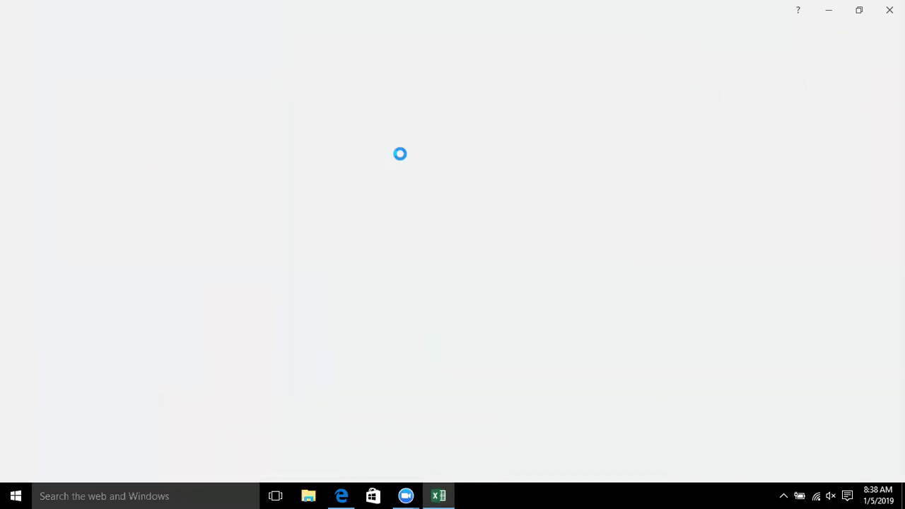
left_click(400, 154)
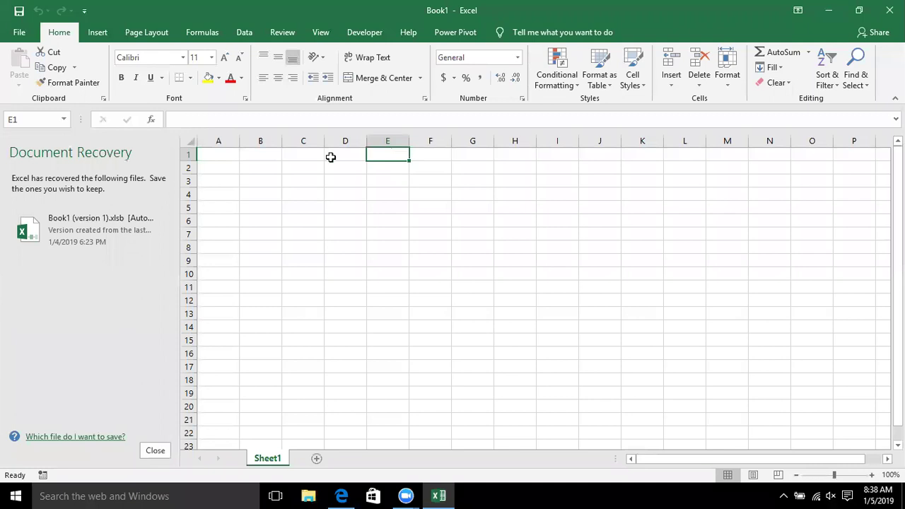
left_click(155, 451)
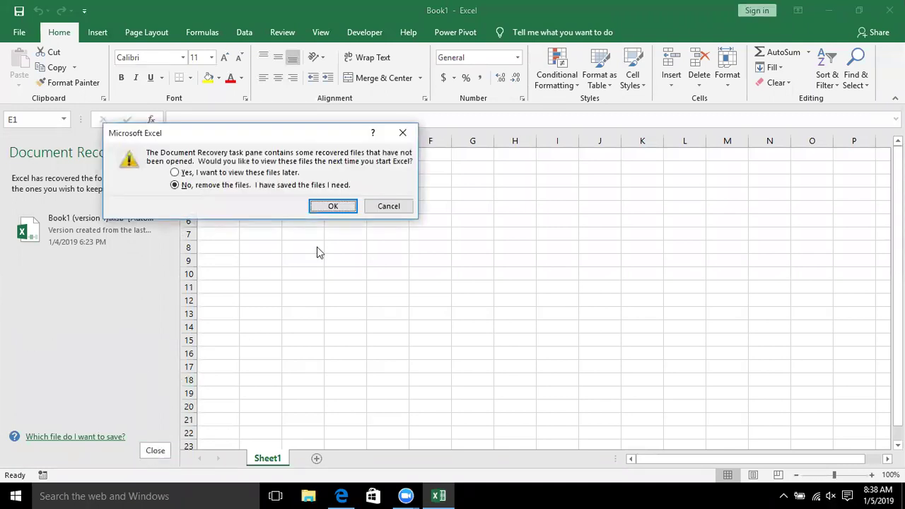
left_click(334, 206)
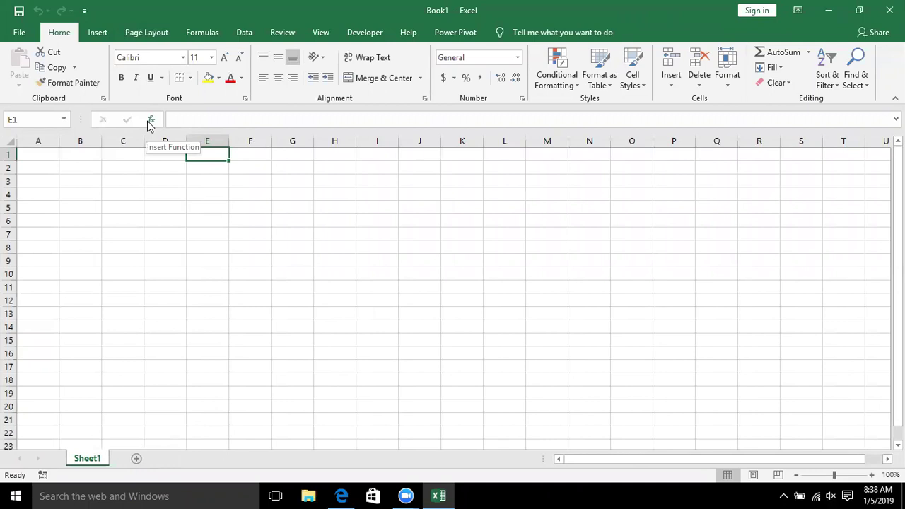
Step: Enter the names Puja, Ravi and Neeraj in cells A1 to A3
left_click(31, 157)
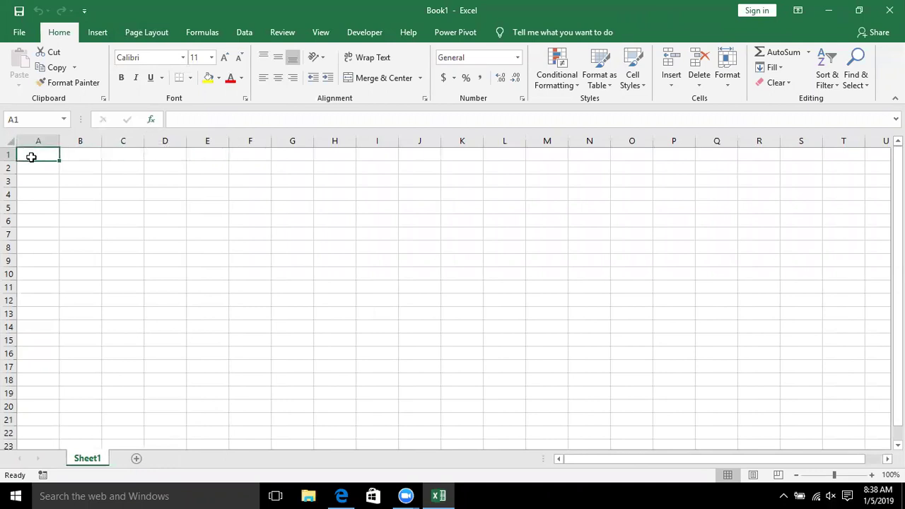
type("Puja")
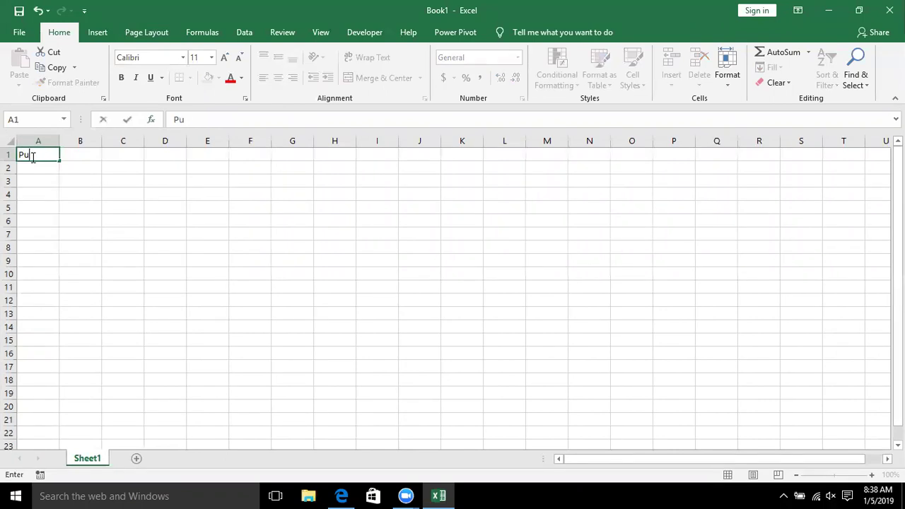
key("Return")
type("Ravi")
key("Return")
type("Neeraj")
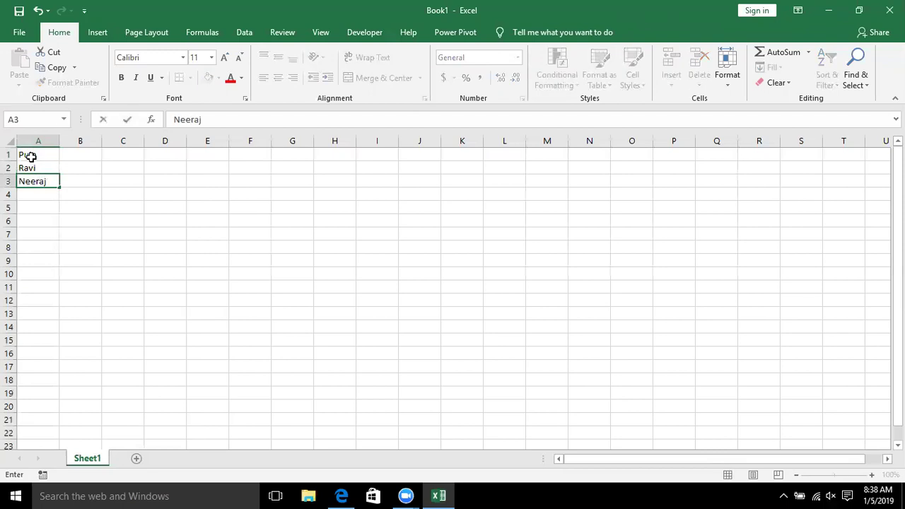
key("Return")
Step: Enter Kavita and Uday in A4 and A5, then start a formula in C1
type("Kavita")
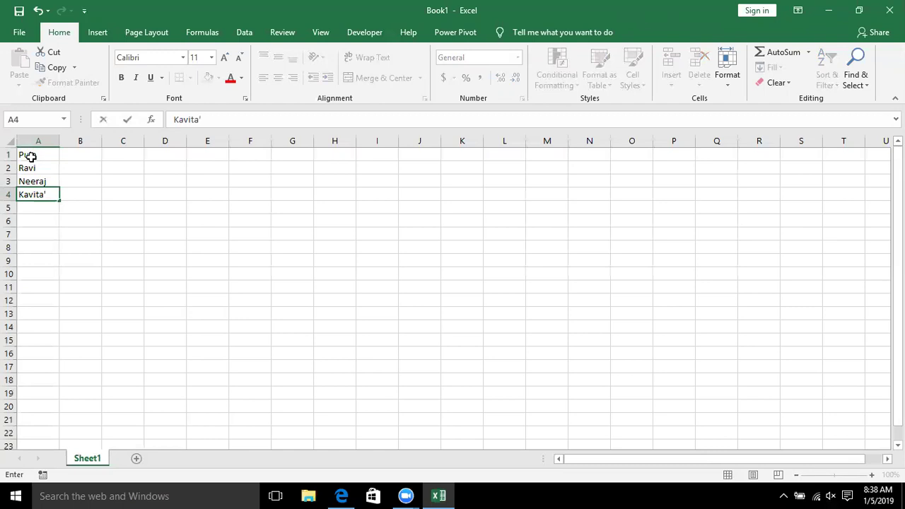
key("Return")
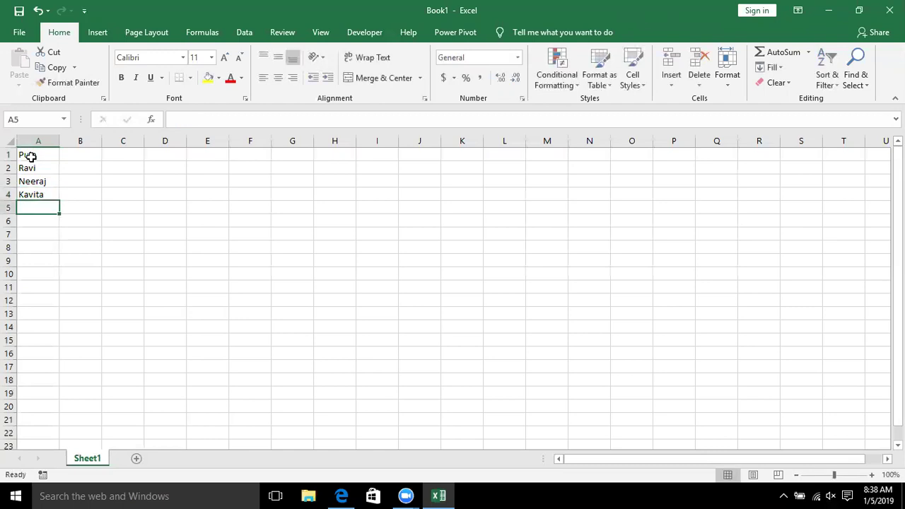
type("Uday")
key("Return")
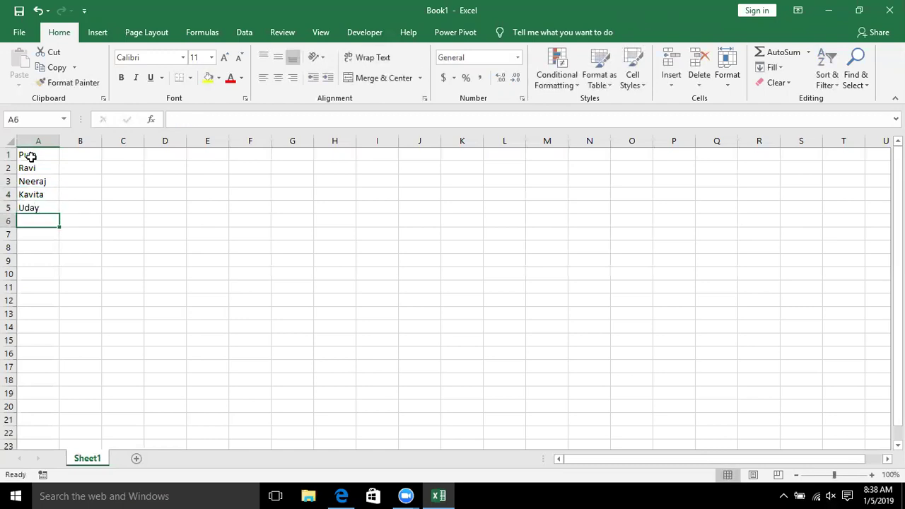
left_click(124, 160)
type("=")
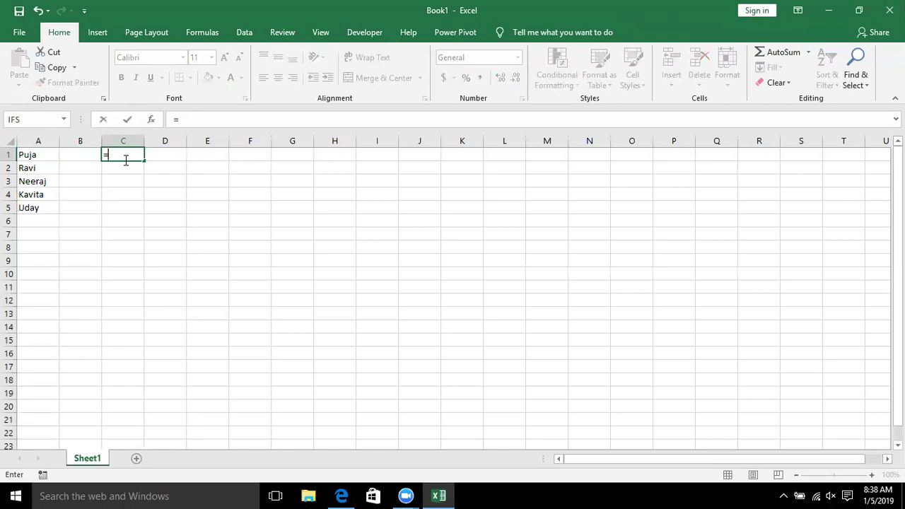
Step: Enter =A1&A2&A3&A4 in C1 to join the first four names
left_click(29, 163)
left_click(31, 154)
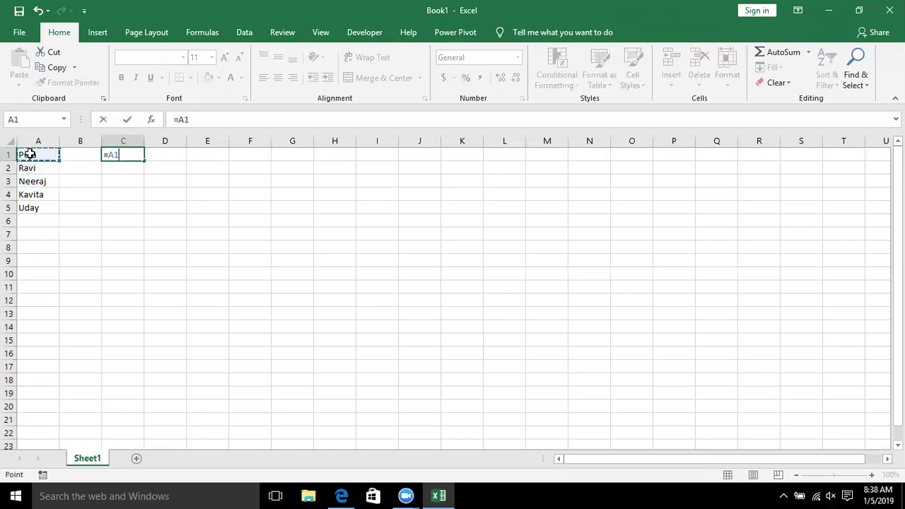
type("&")
left_click(29, 168)
type("&")
left_click(29, 184)
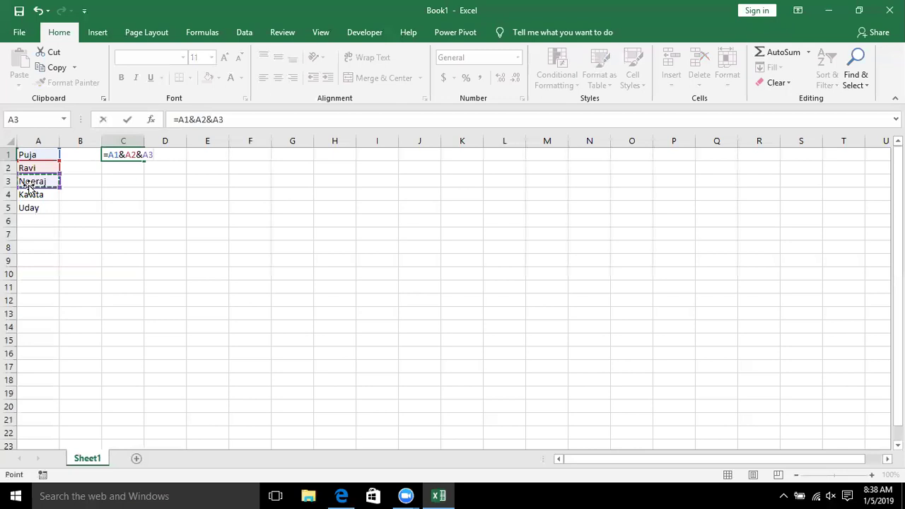
type("&")
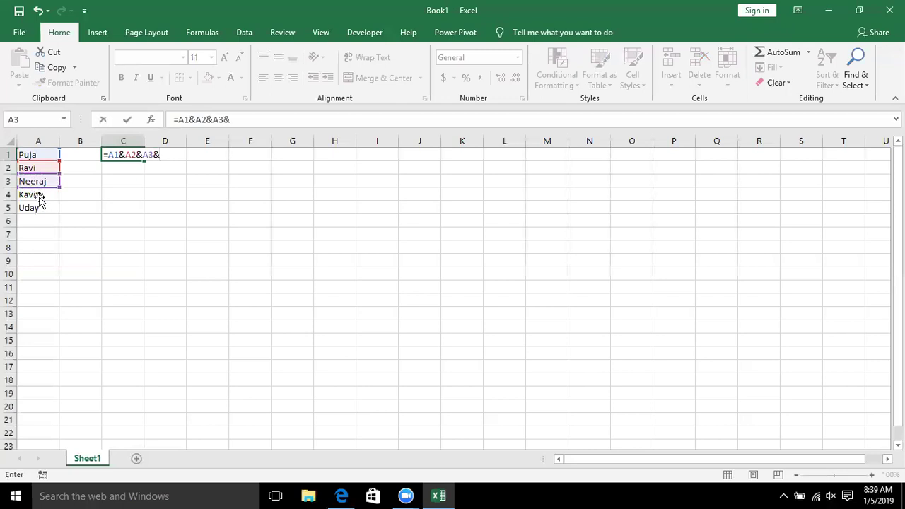
left_click(39, 199)
key("Return")
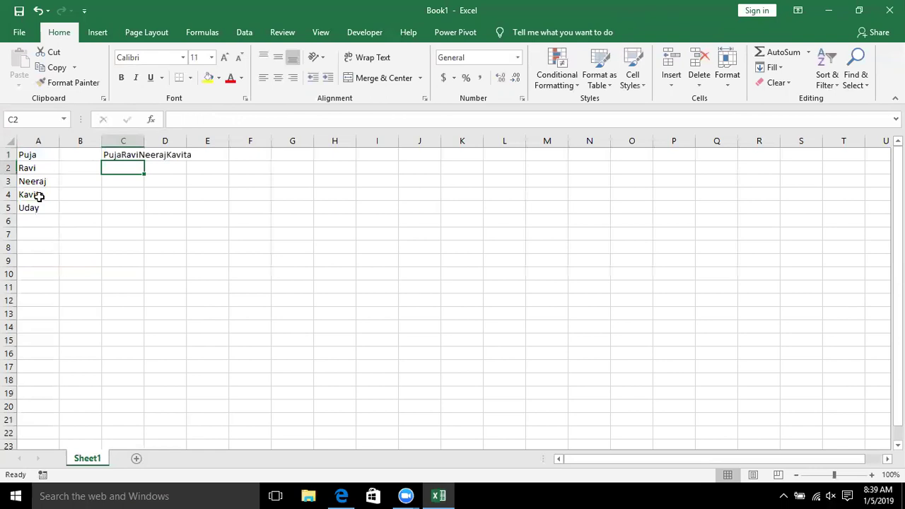
Step: Check C1's formula, then begin typing =con in C2
key("Up")
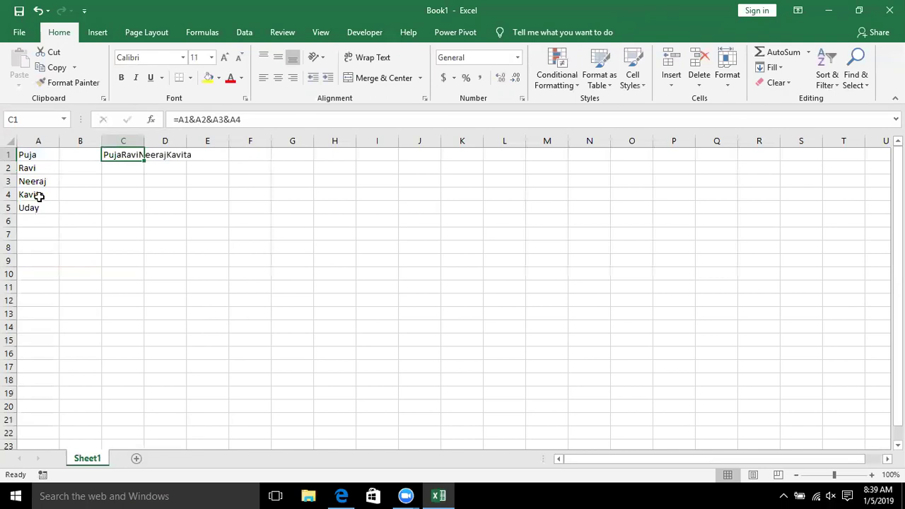
key("Down")
type("=")
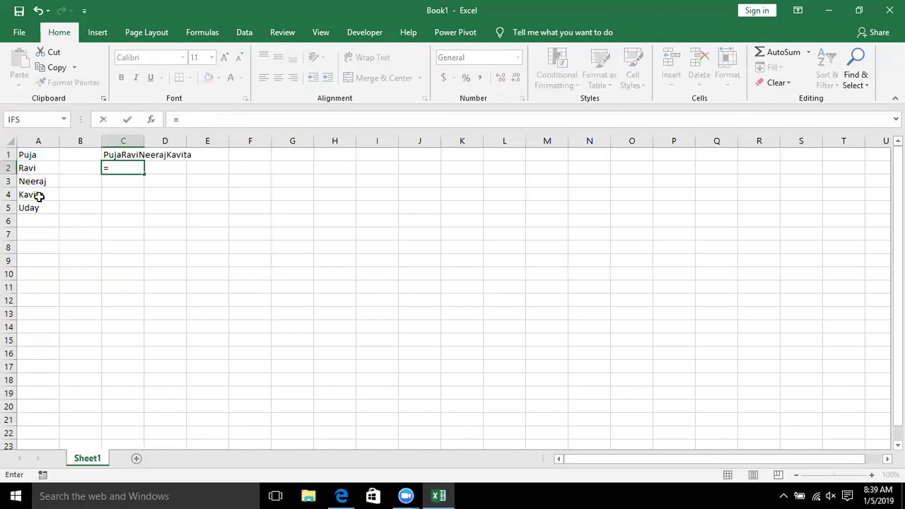
type("con")
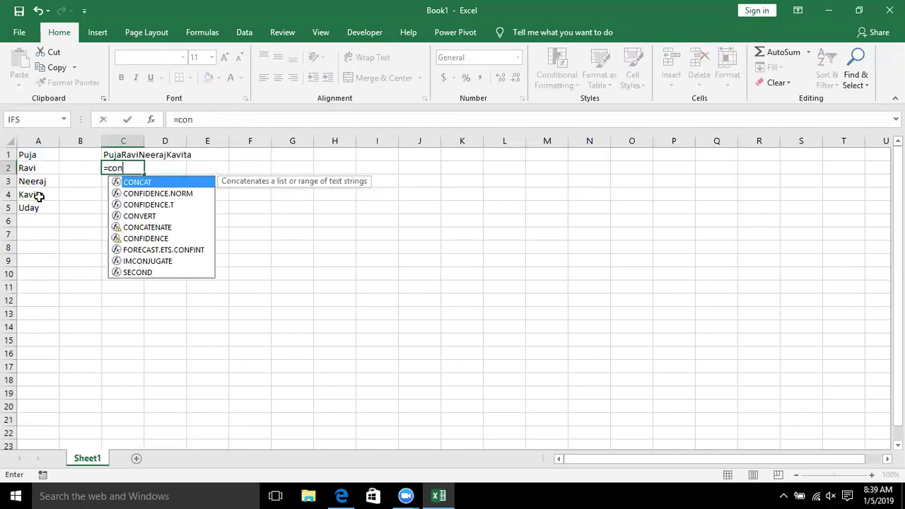
Step: Complete =CONCAT(A1:A5) in C2 to join all five names, then reselect C2
key("Tab")
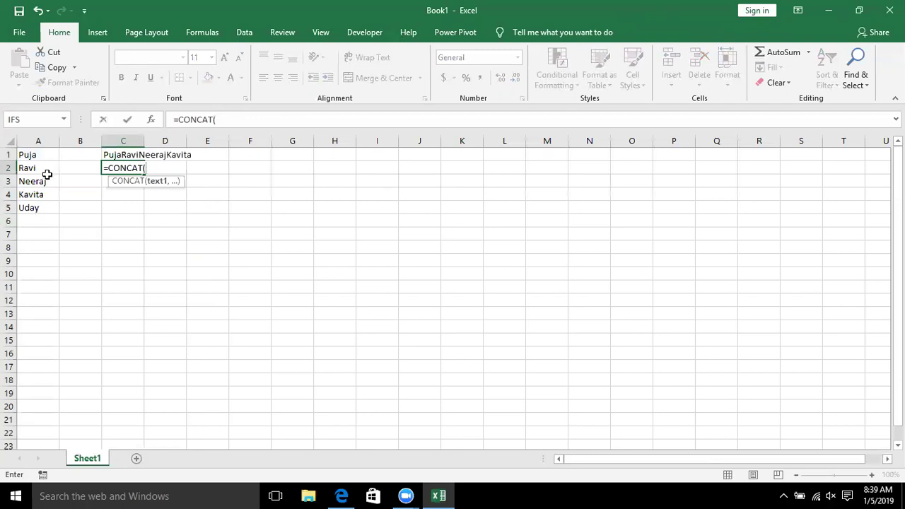
left_click_drag(43, 156, 40, 204)
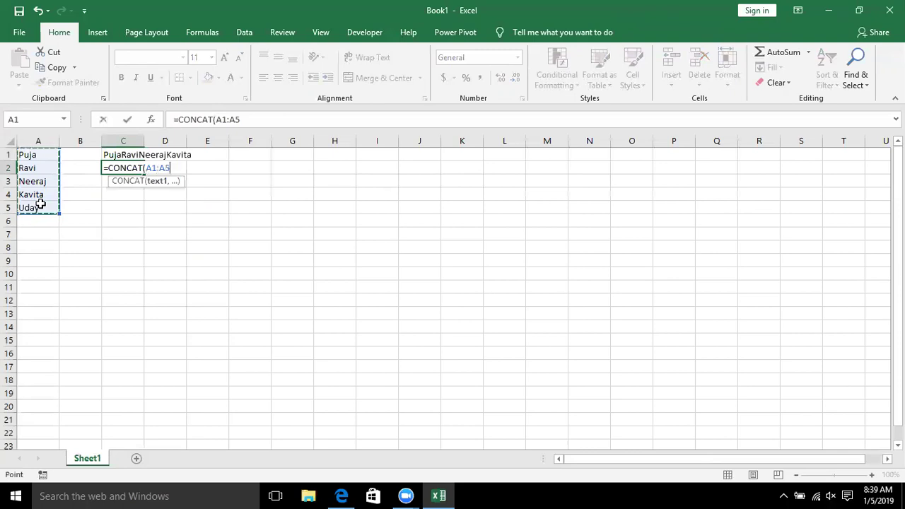
key("Return")
key("Up")
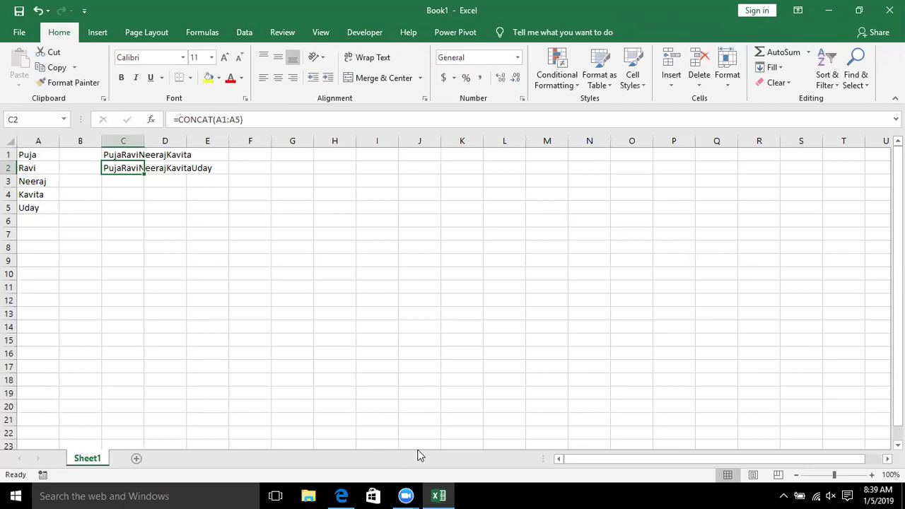
Step: Switch to Edge and search YouTube for iptindia
left_click(339, 495)
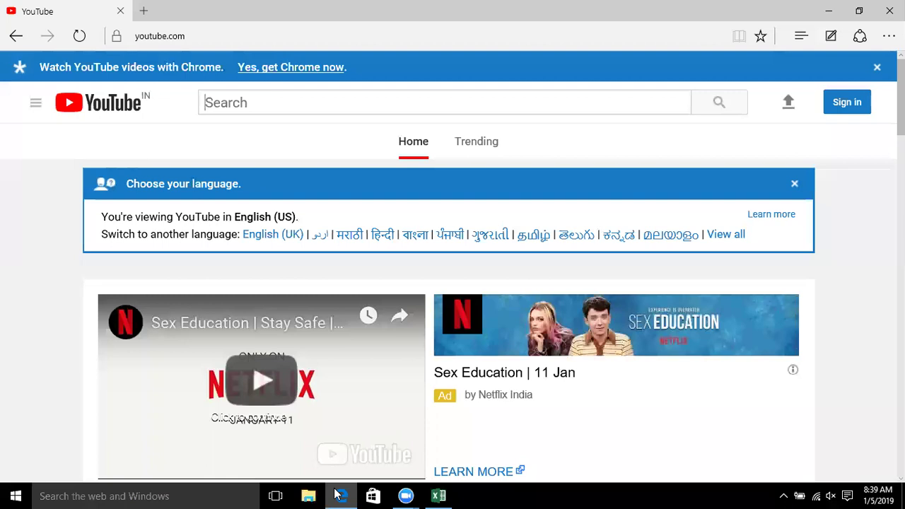
type("iptindia")
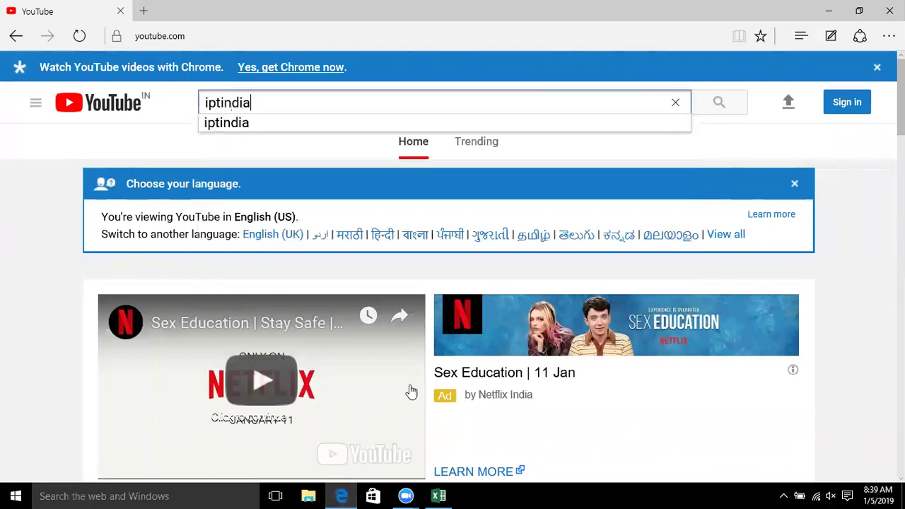
key("Left")
key("Return")
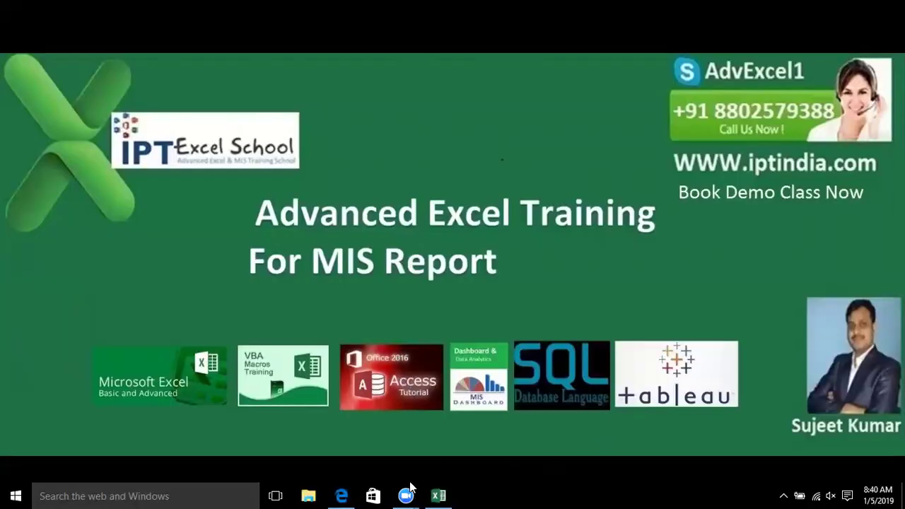
mouse_move(409, 496)
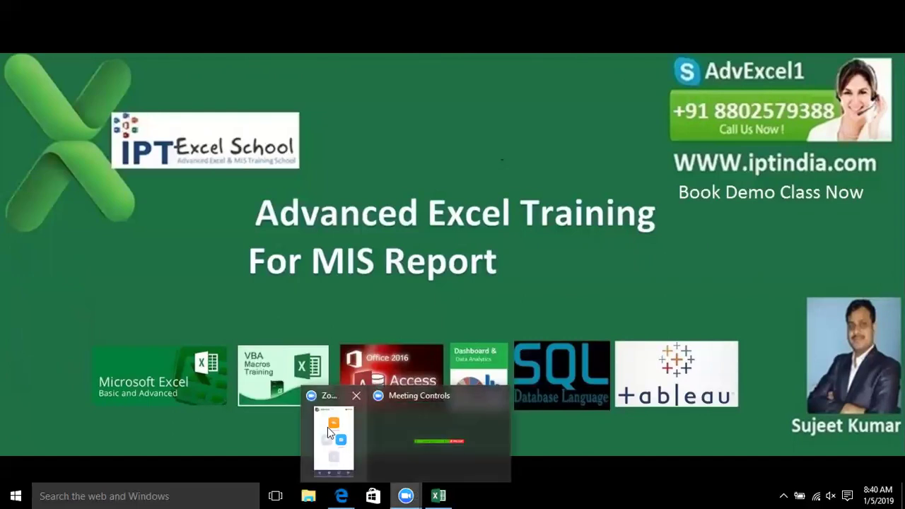
left_click(328, 427)
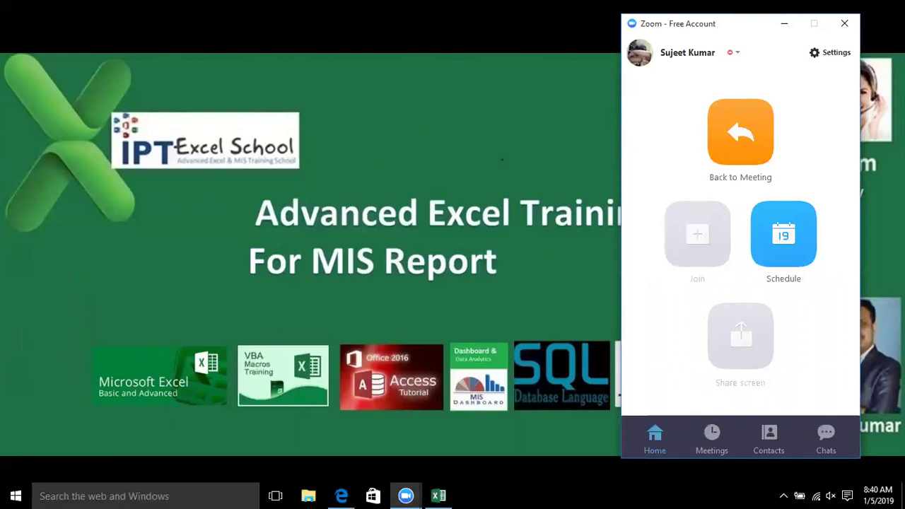
left_click(784, 24)
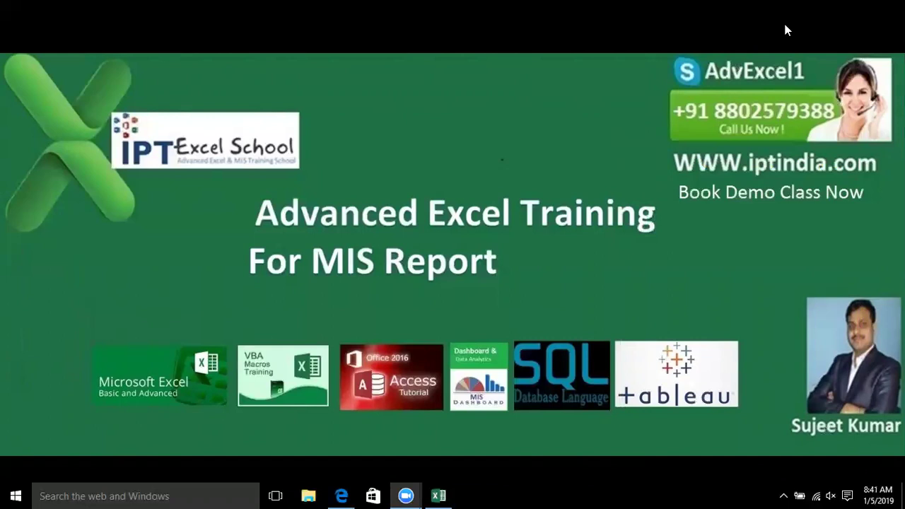
Step: Go to iptindia.com in Edge's address bar
left_click(342, 495)
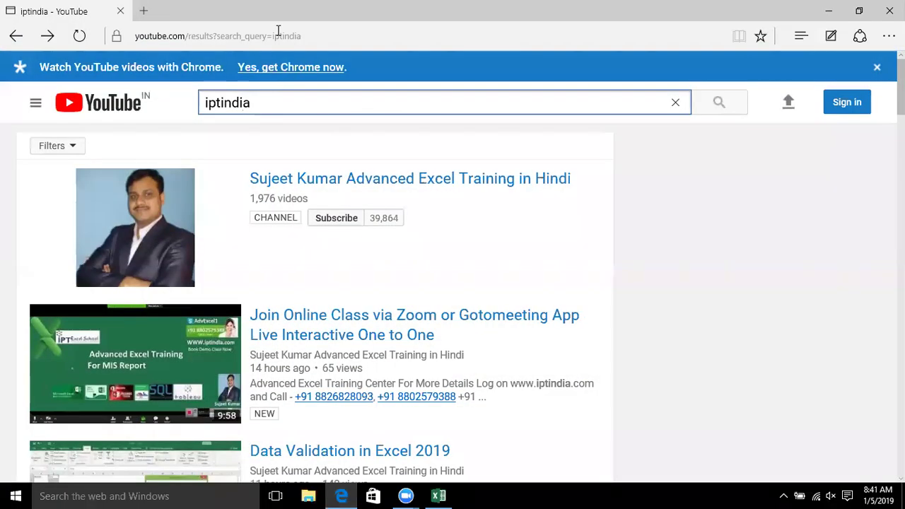
left_click(276, 32)
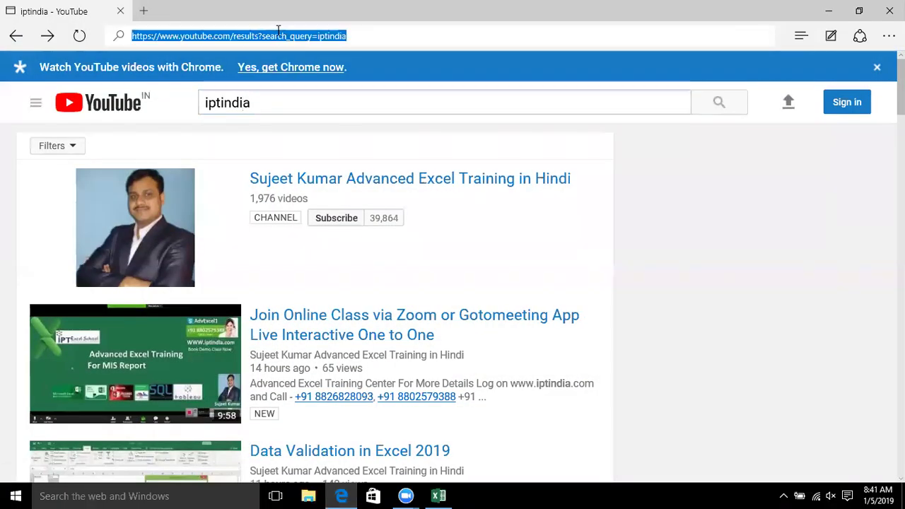
type("iptindia")
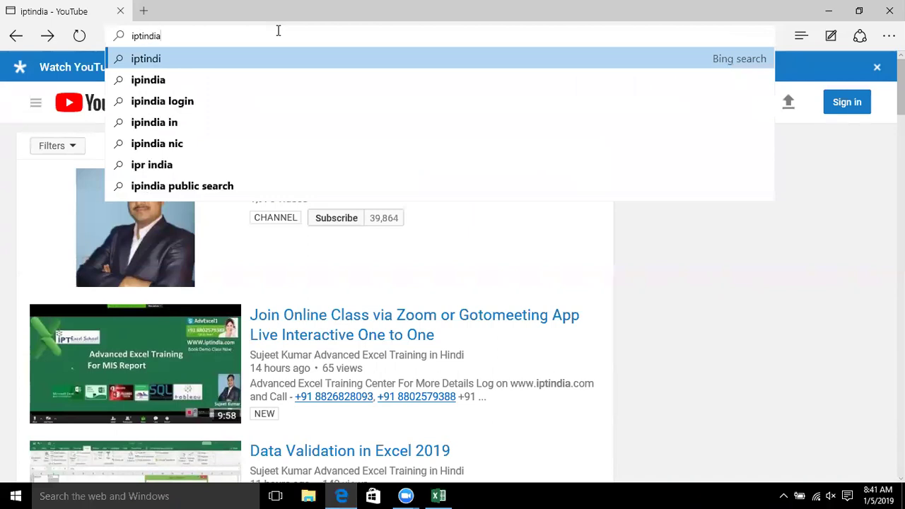
type(".com")
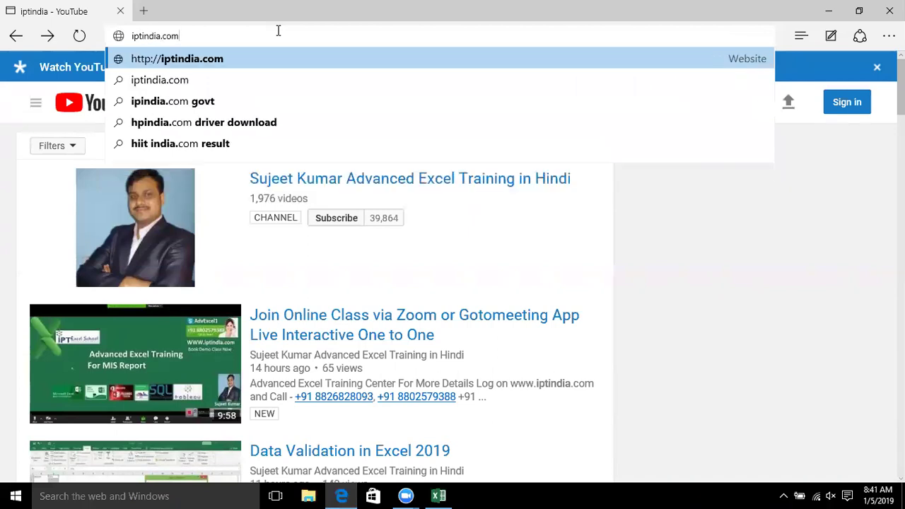
key("Return")
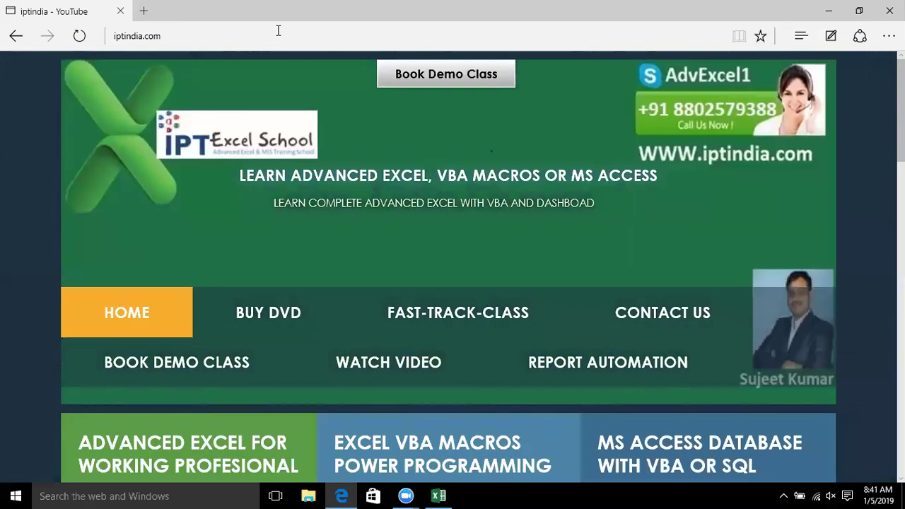
Step: Open the BOOK DEMO CLASS page and scroll to its Demo Class Request Form
scroll(220, 163, "down", 3)
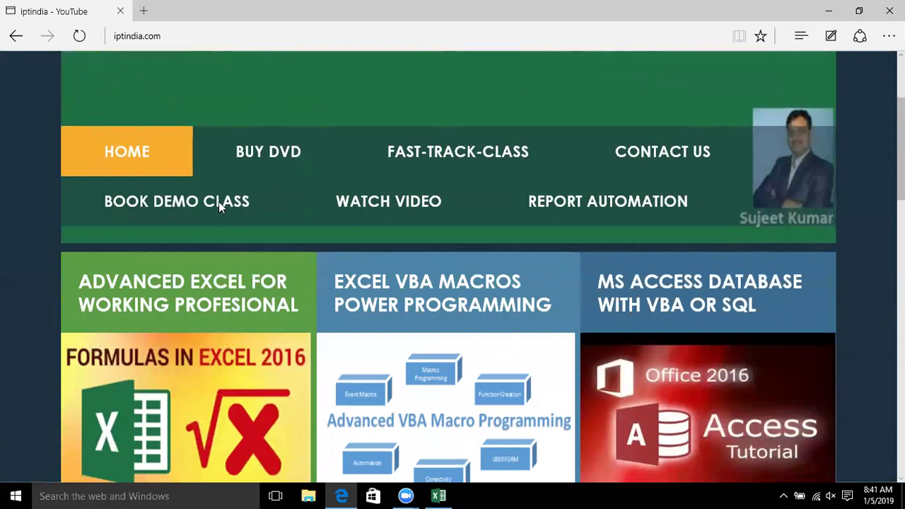
left_click(220, 206)
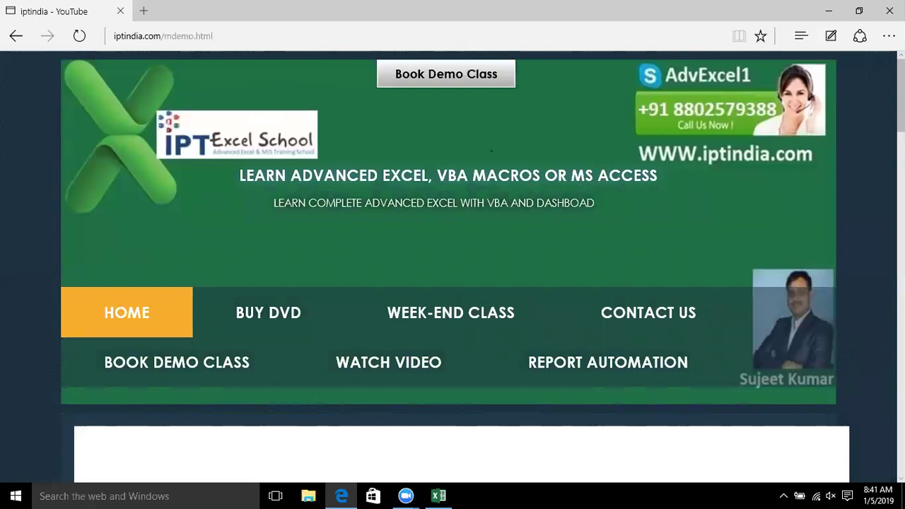
scroll(453, 268, "down", 4)
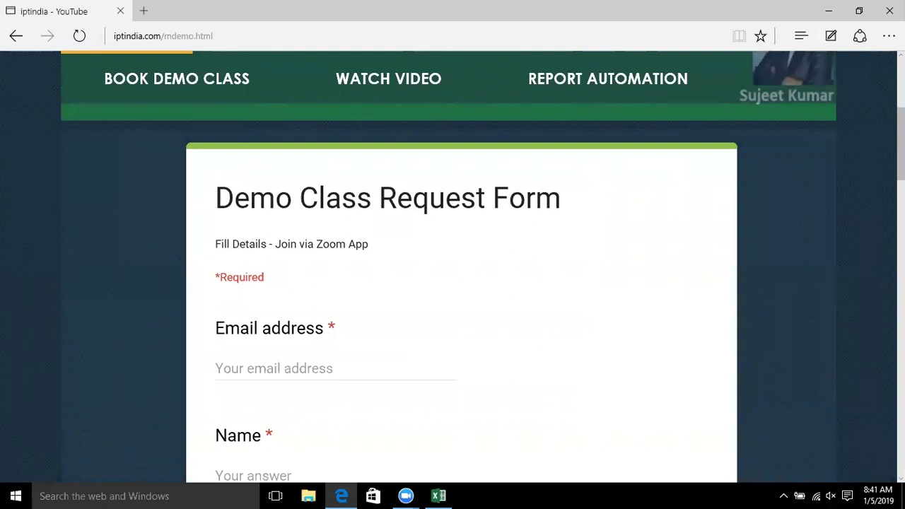
scroll(452, 267, "down", 1)
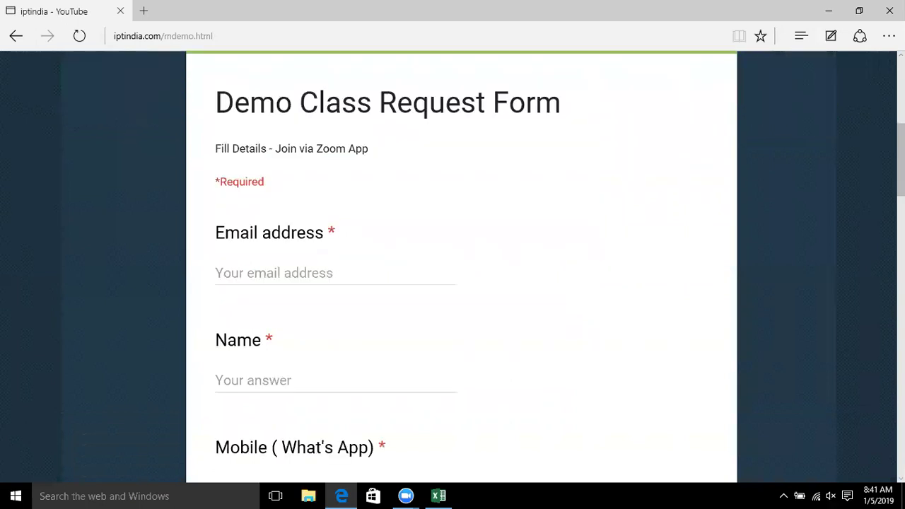